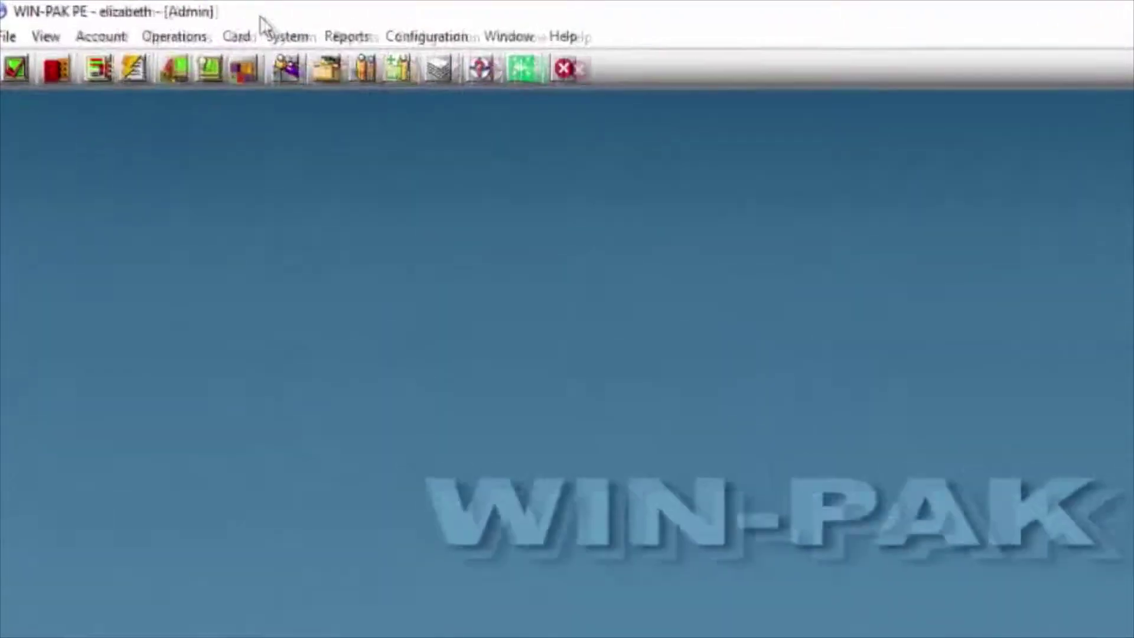
Open the empty Card Holder list from the Card menu and start a new cardholder.
click(327, 56)
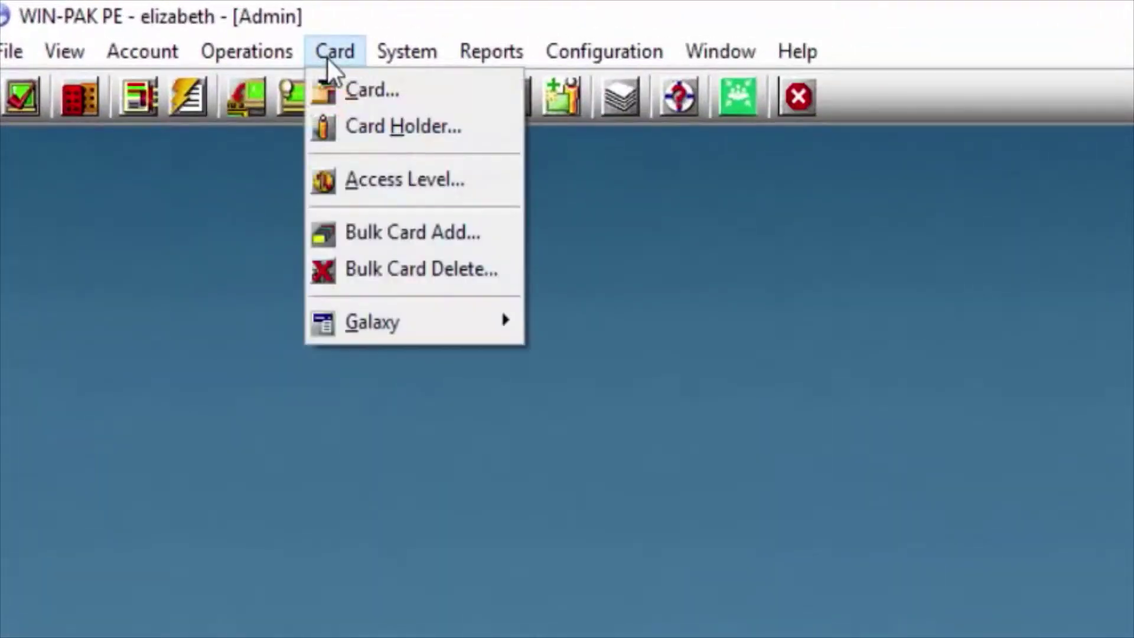
click(381, 126)
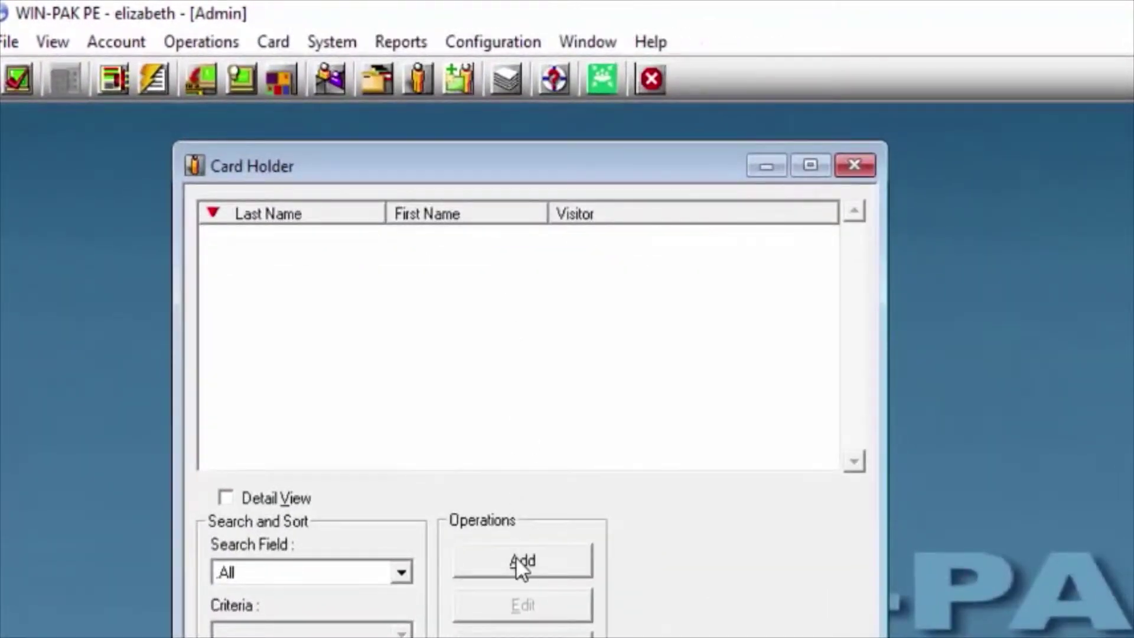
click(516, 562)
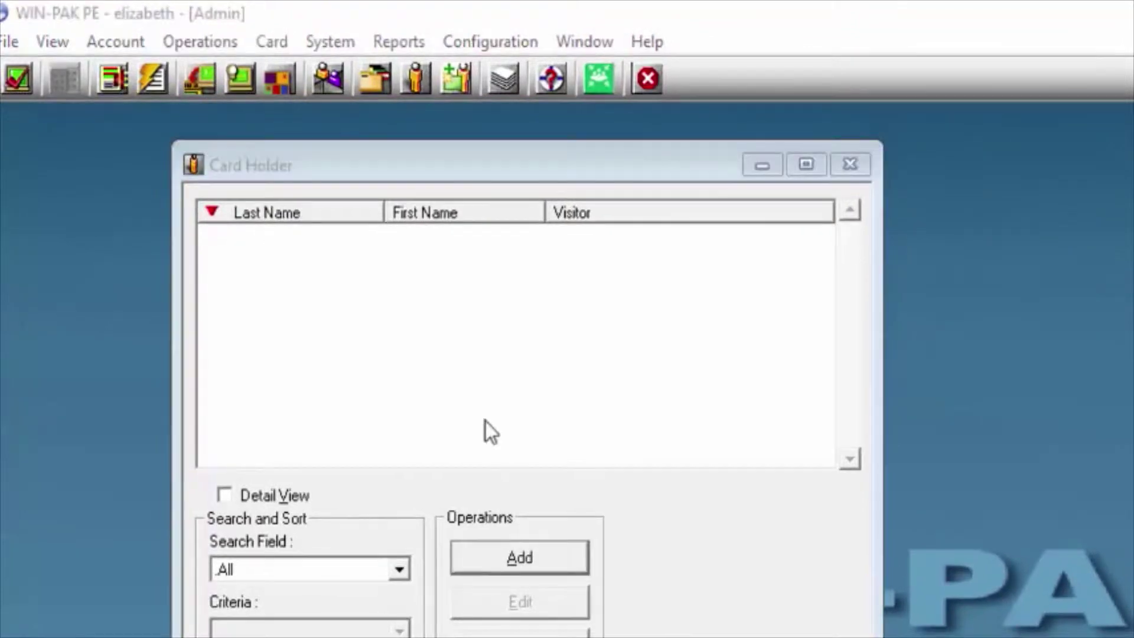
Enter first name Joe and last name Do, then save the new cardholder.
click(520, 558)
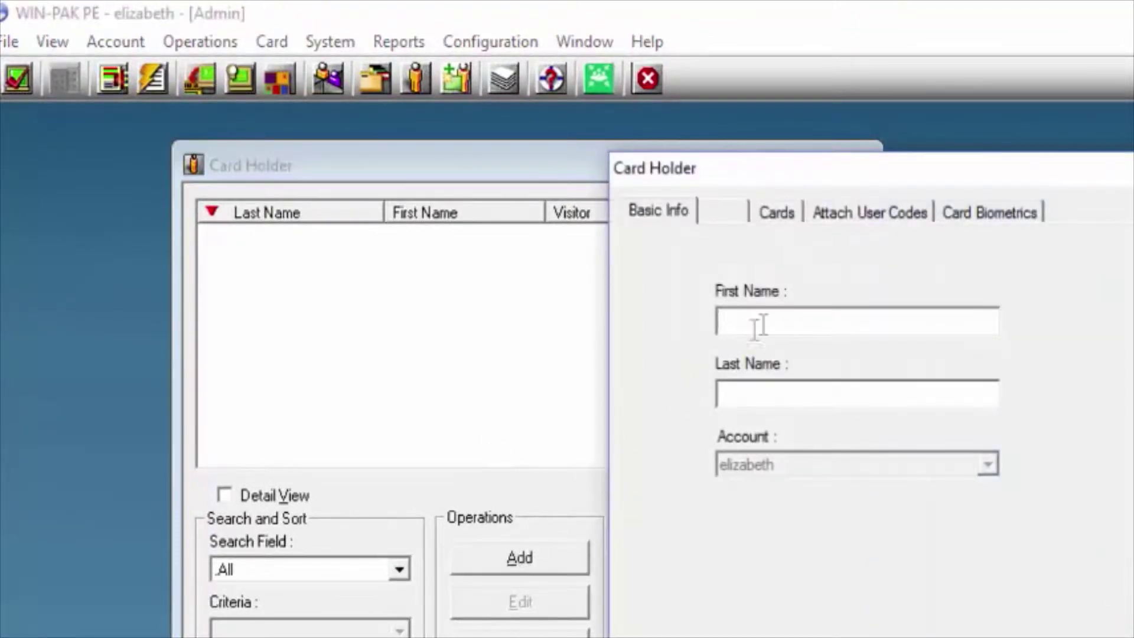
text(Jo)
text(Do)
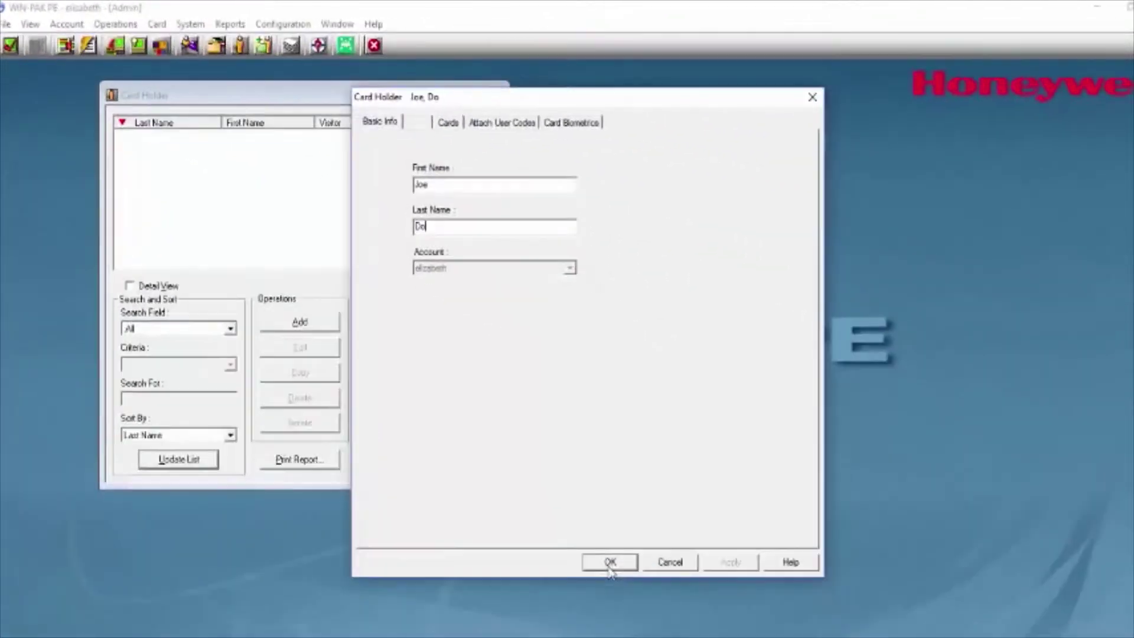
click(610, 562)
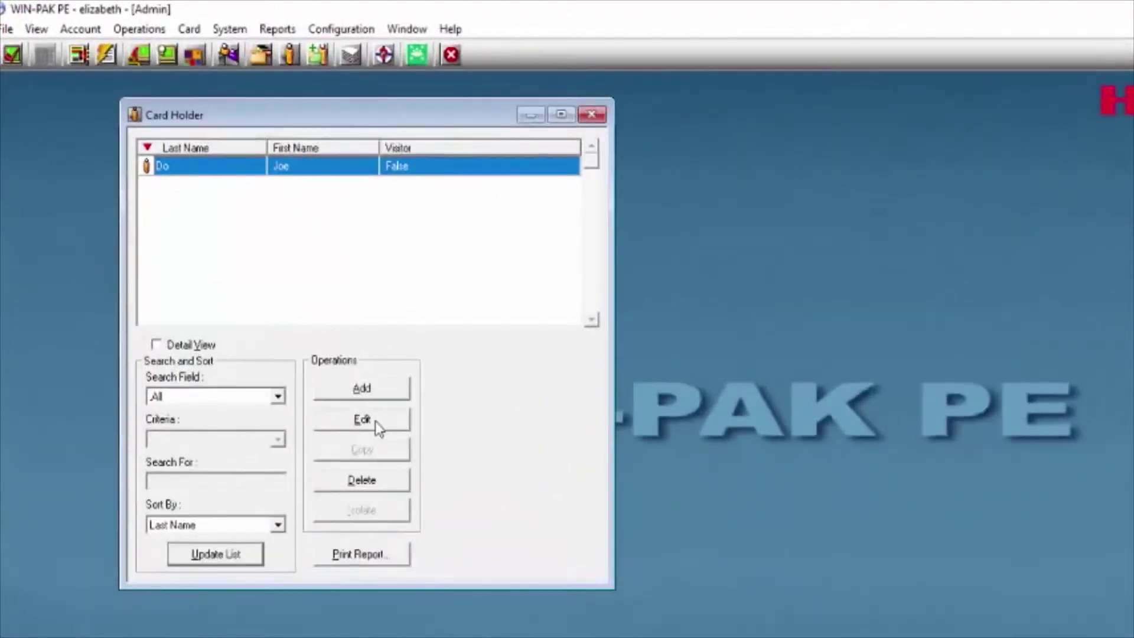
Edit Joe Do's record, show his empty Cards tab and start a new card.
click(374, 421)
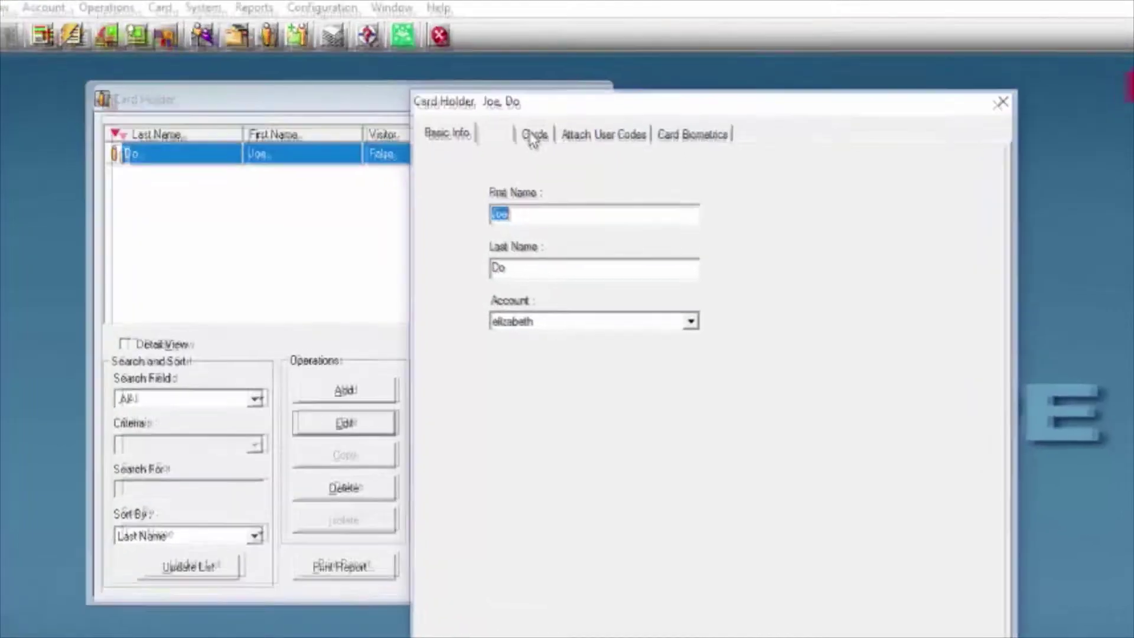
click(540, 148)
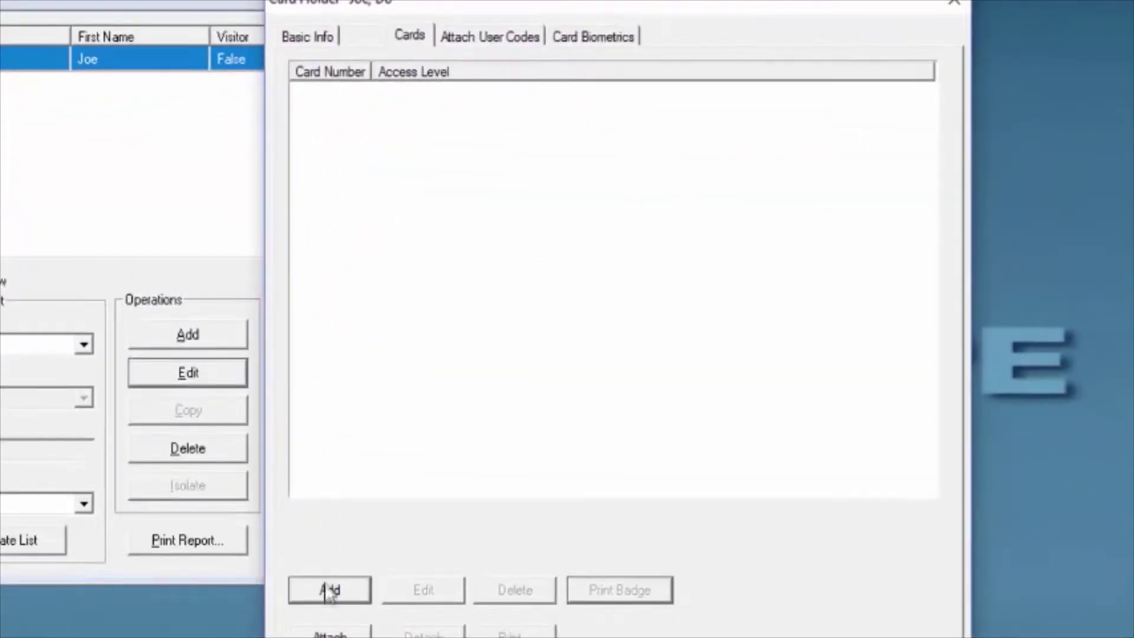
click(324, 589)
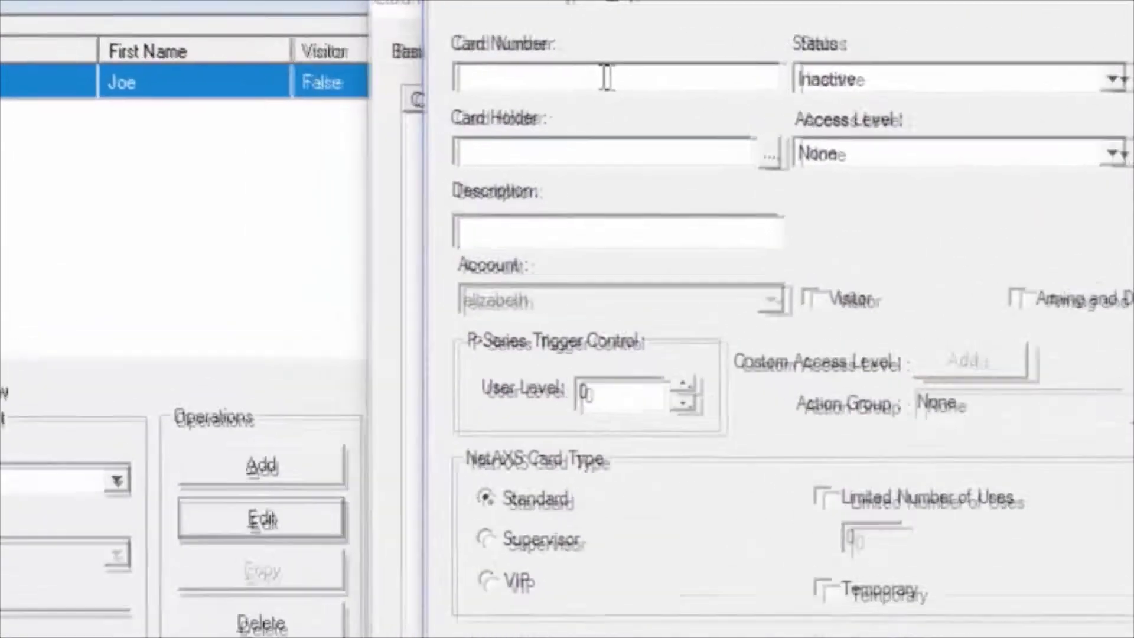
text(12)
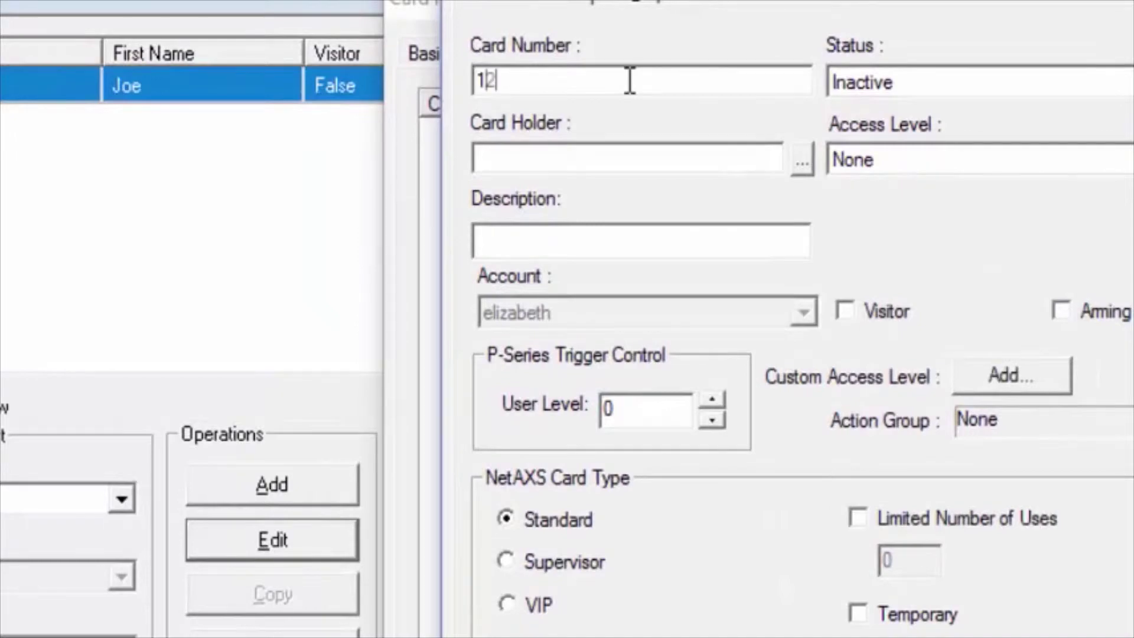
text(34)
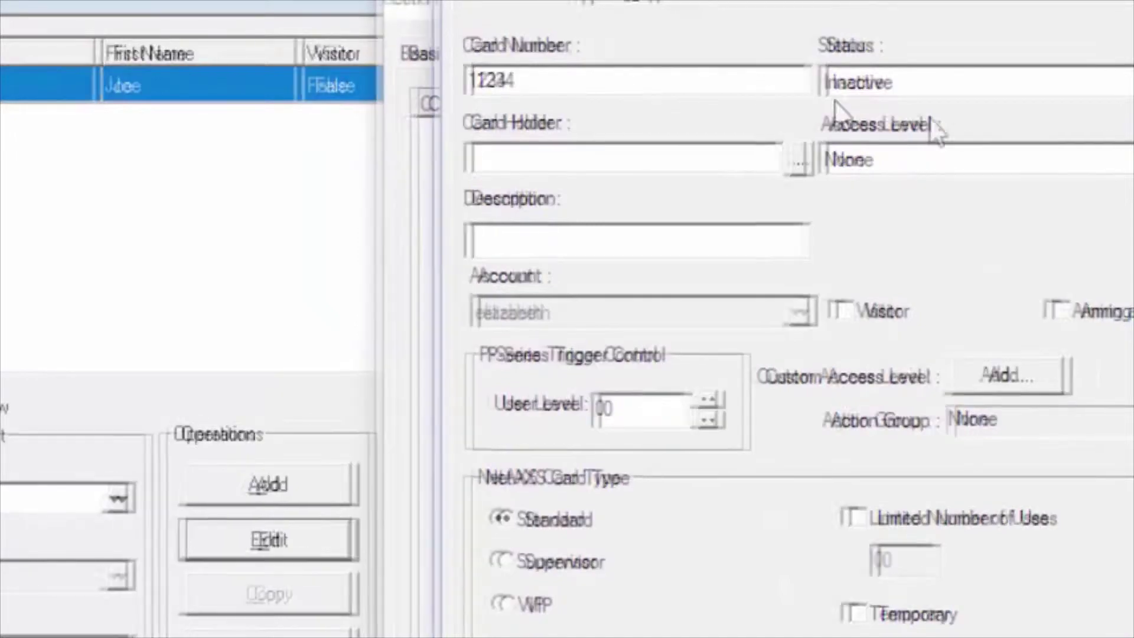
Save card 1234 with status Active and access level Door1, then save Joe Do's record.
click(1030, 80)
click(714, 130)
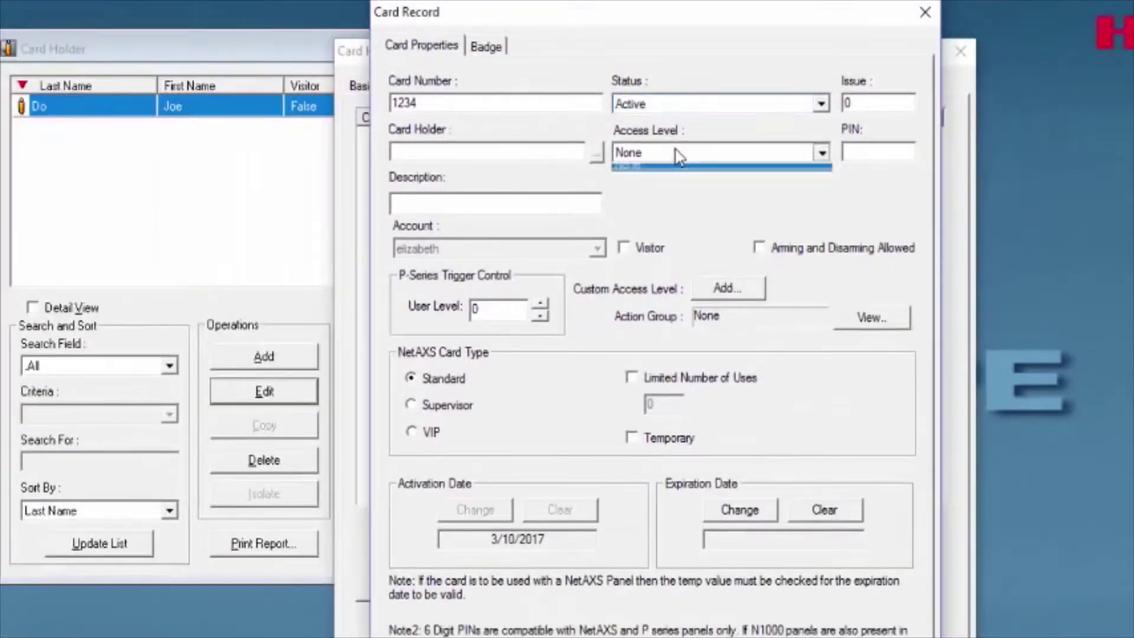
click(675, 152)
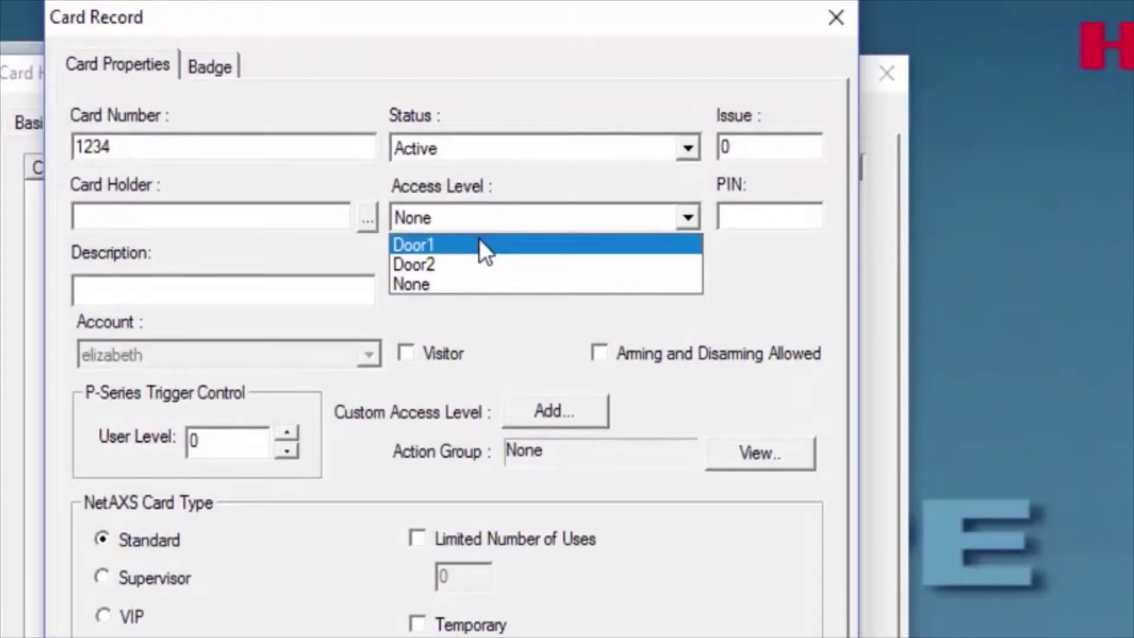
click(480, 245)
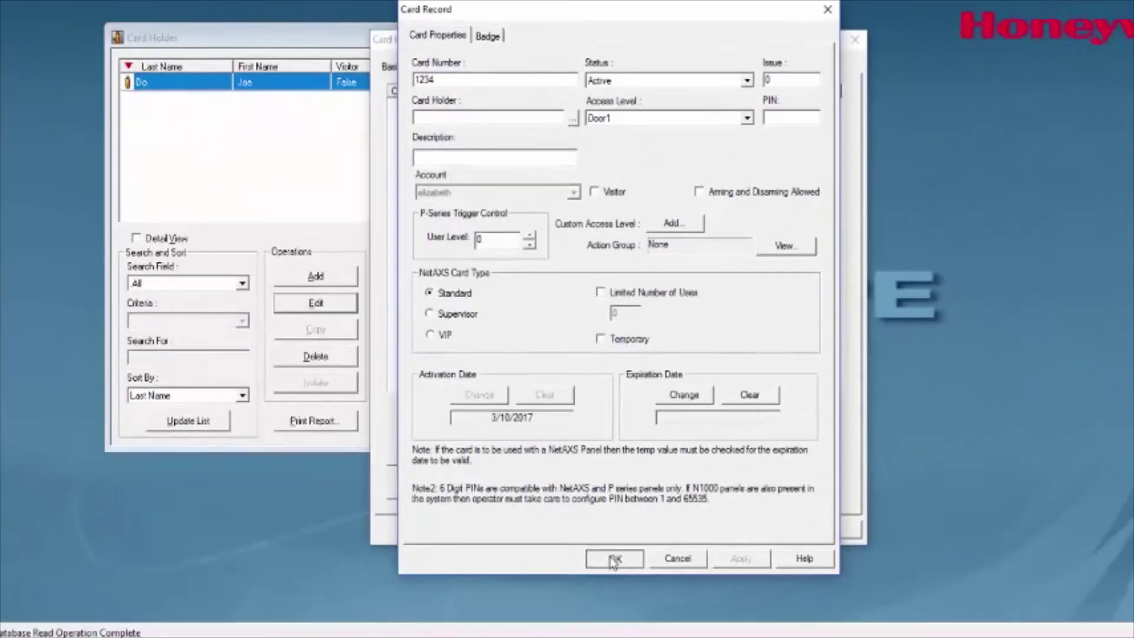
click(618, 572)
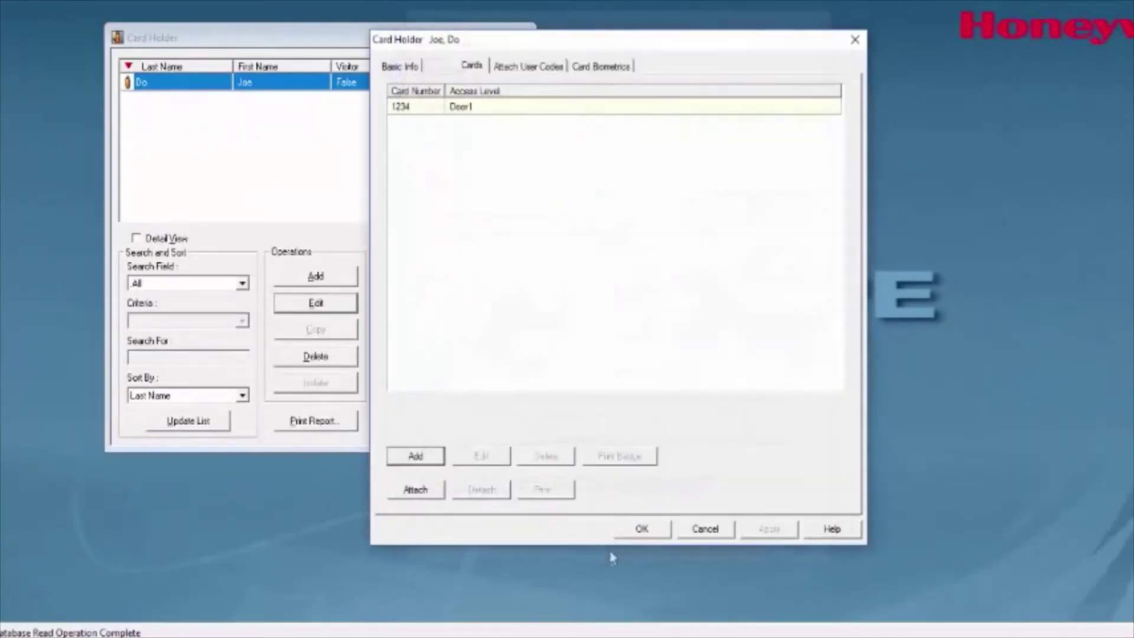
click(503, 108)
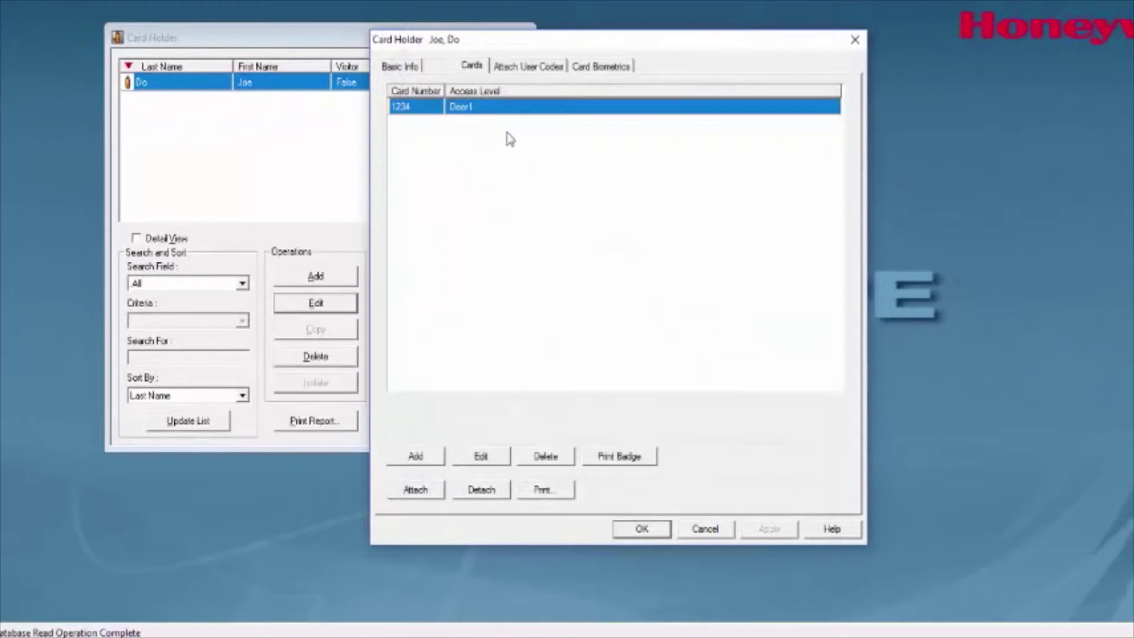
click(642, 529)
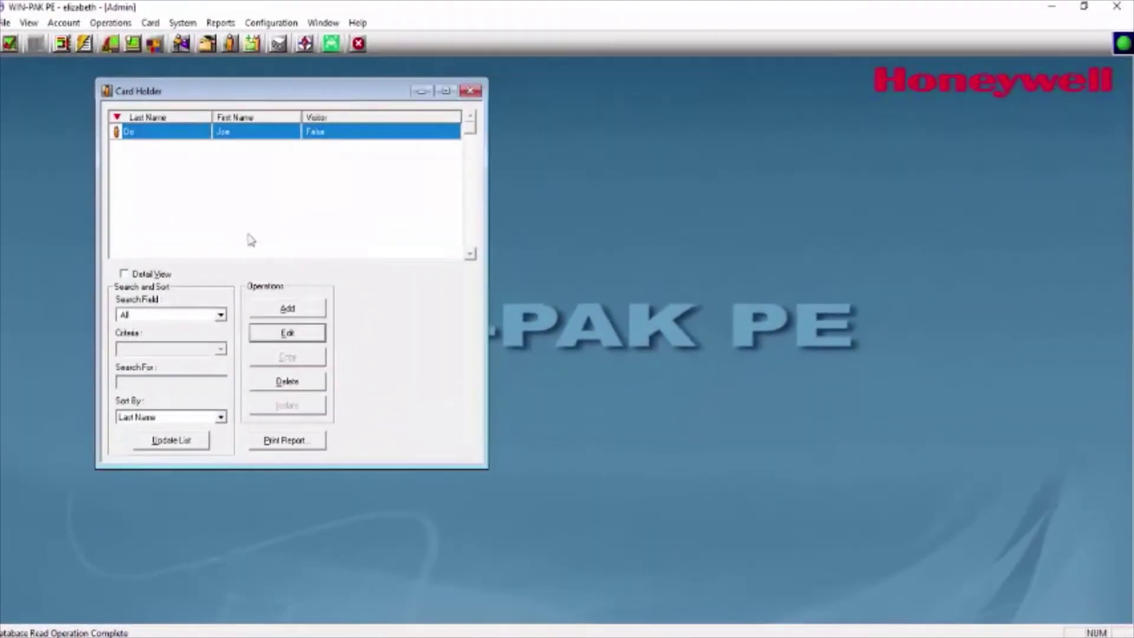
Close the Card Holder window.
click(474, 92)
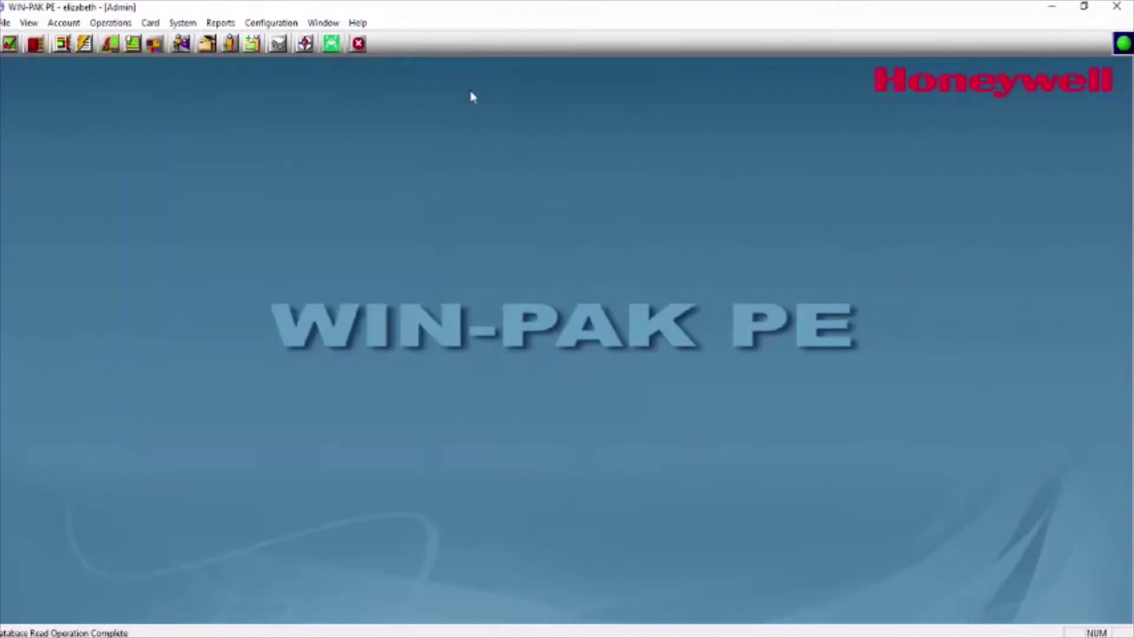